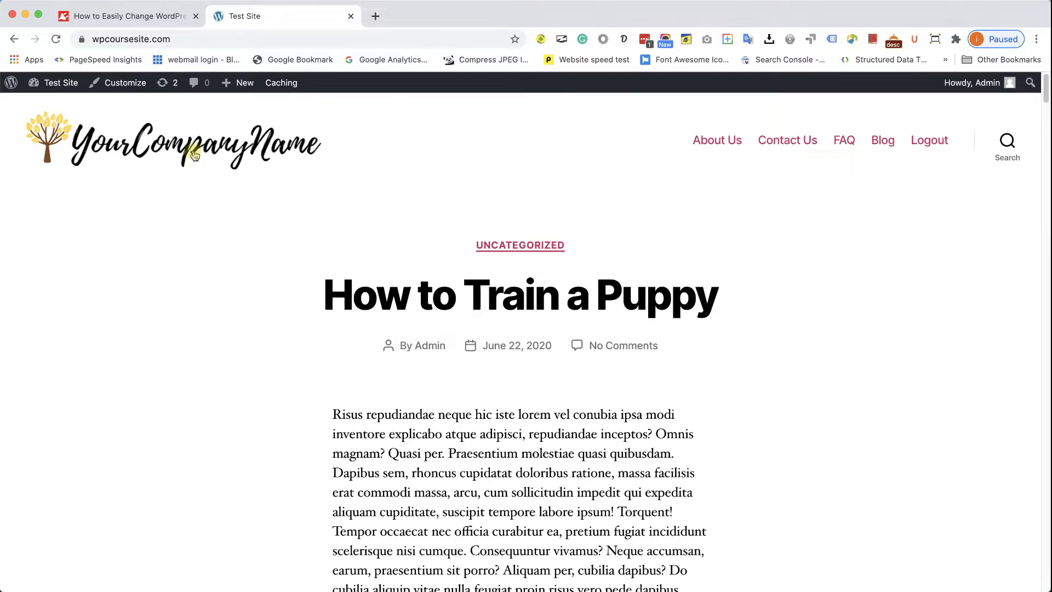
Inspect the site logo in DevTools to find its custom-logo class, then open the Customizer in a new tab.
{"action": "right_click", "coordinate": [193, 152]}
{"action": "left_click", "coordinate": [242, 338]}
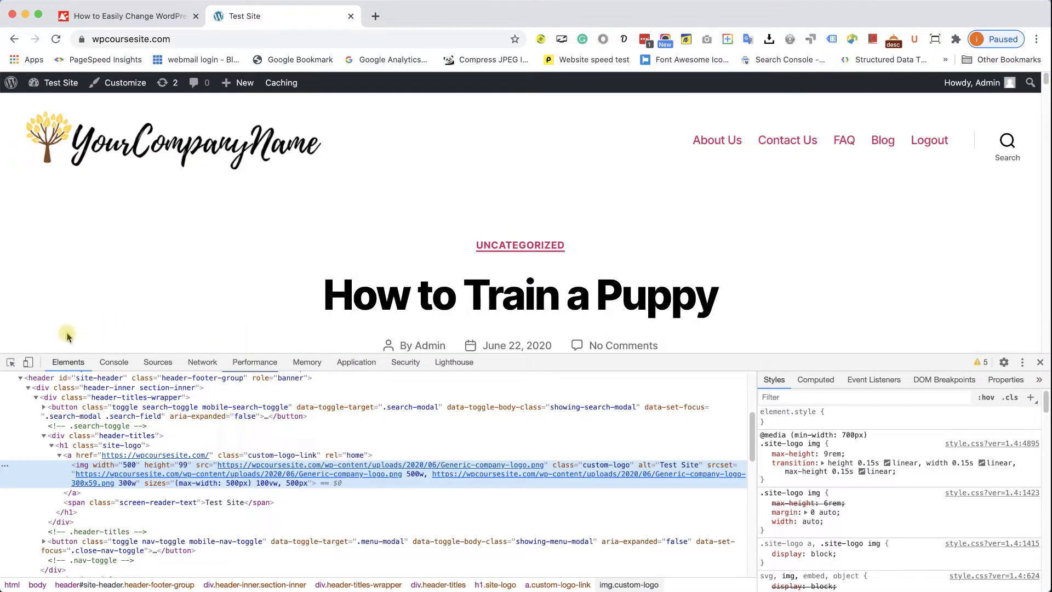
{"action": "left_click", "coordinate": [8, 364]}
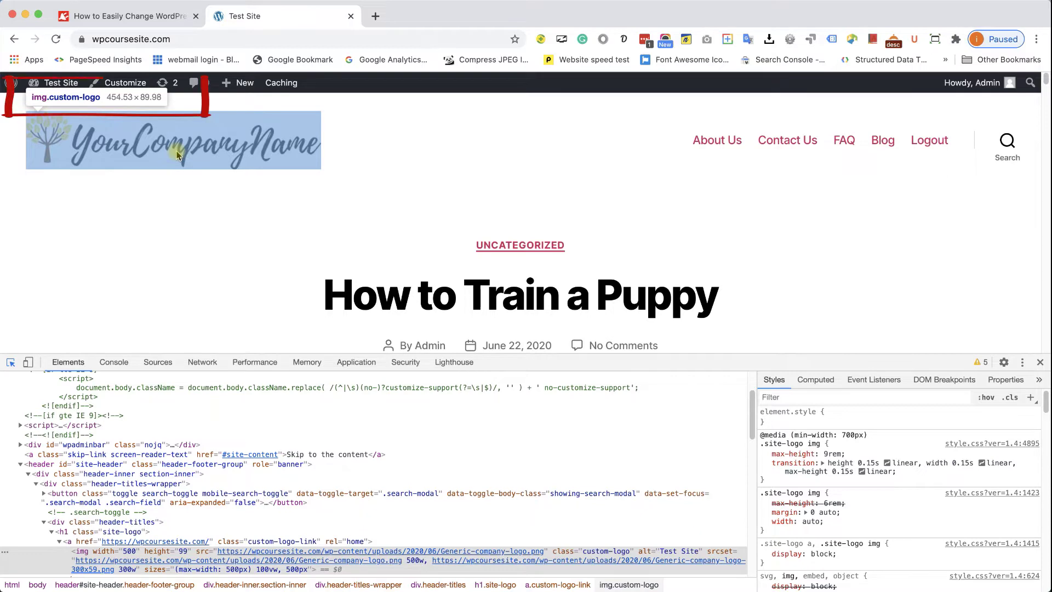
{"action": "left_click", "coordinate": [136, 86]}
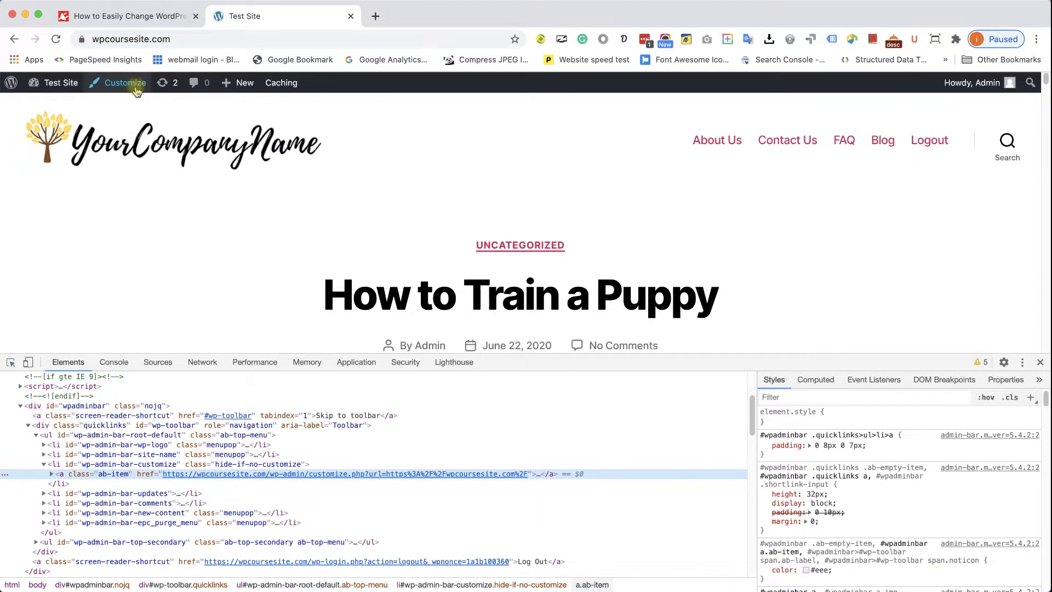
{"action": "left_click", "coordinate": [136, 84], "text": "super"}
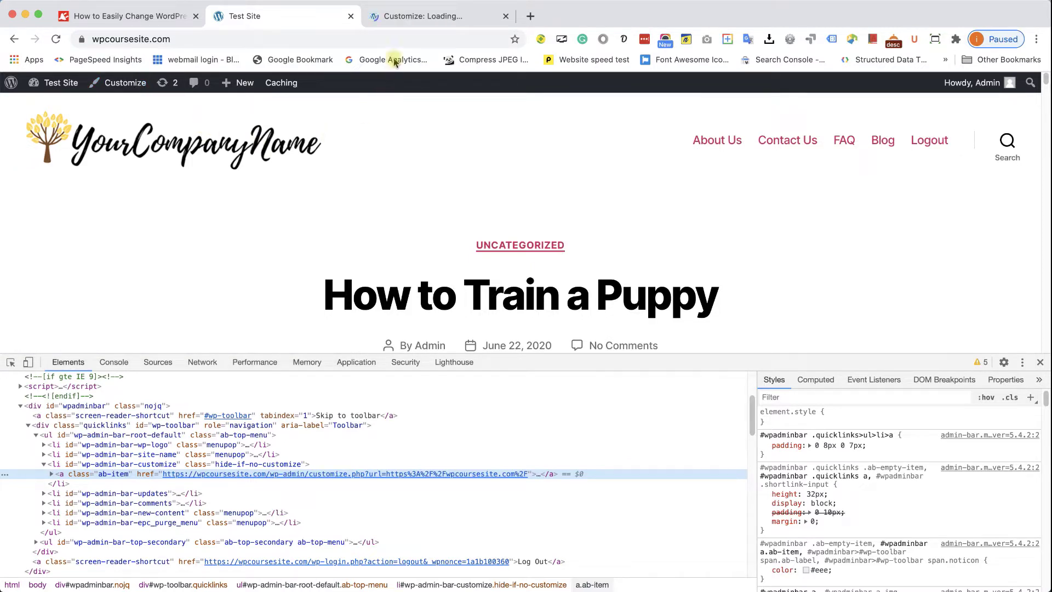
Add an img.custom-logo rule with max-width: 200px below the existing Additional CSS.
{"action": "left_click", "coordinate": [398, 22]}
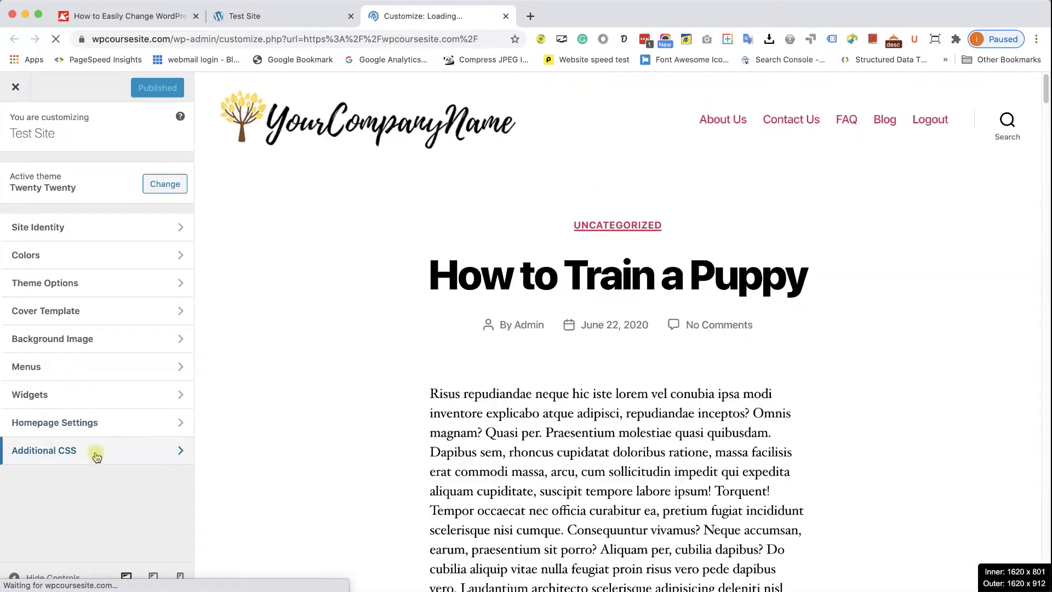
{"action": "left_click", "coordinate": [96, 455]}
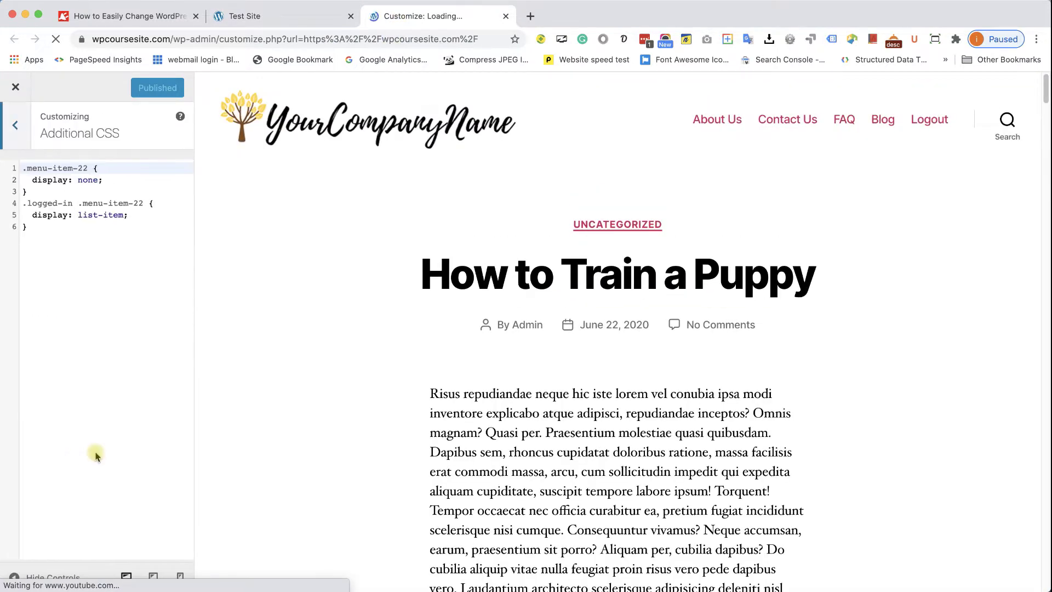
{"action": "left_click", "coordinate": [94, 323]}
{"action": "key", "text": "Return"}
{"action": "key", "text": "Return"}
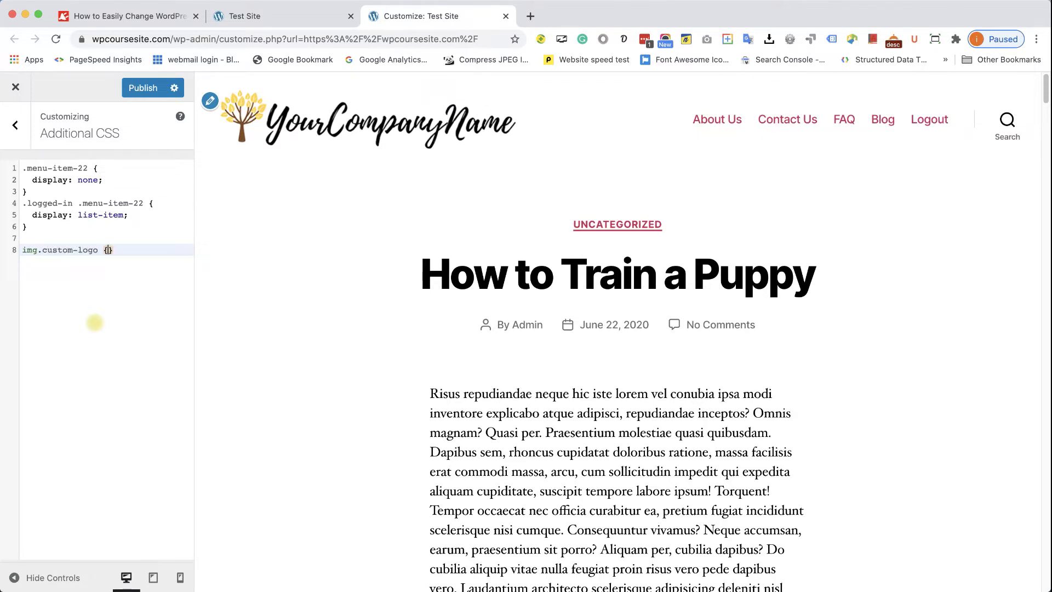
{"action": "key", "text": "Return"}
{"action": "type", "text": "max"}
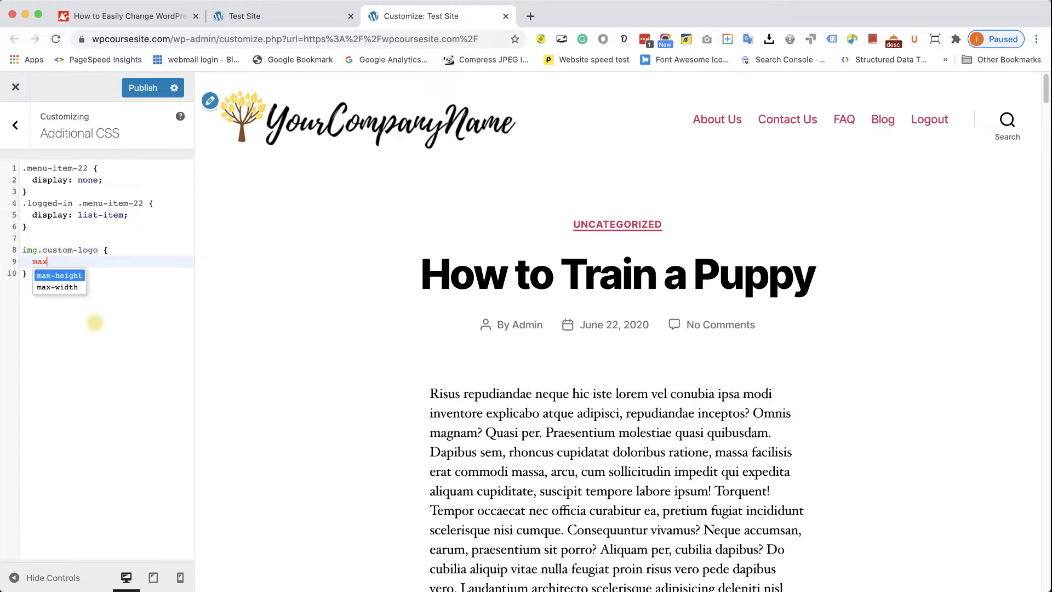
{"action": "type", "text": "-width:"}
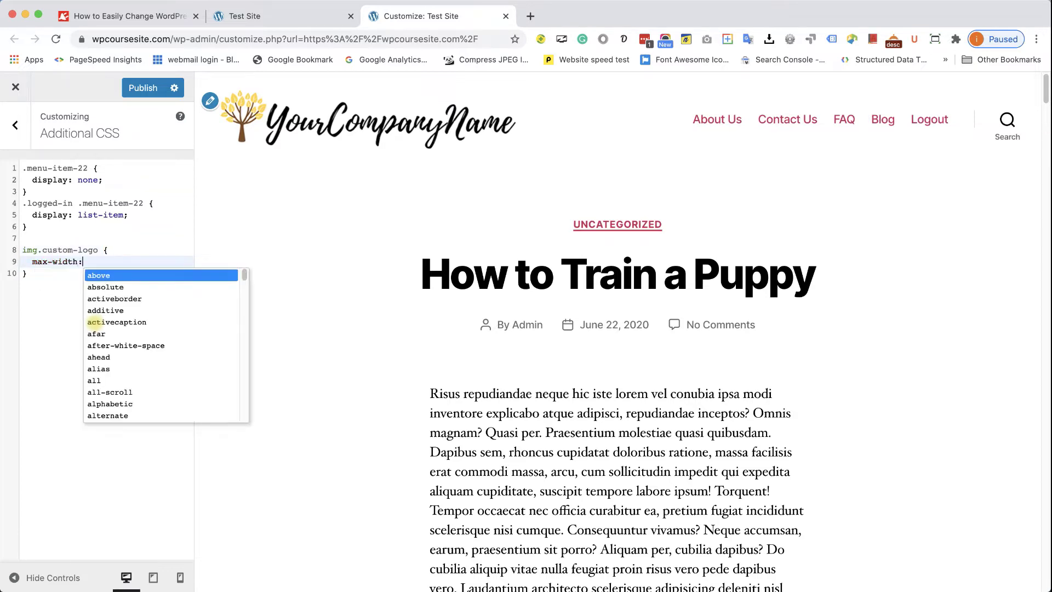
{"action": "type", "text": " 200p"}
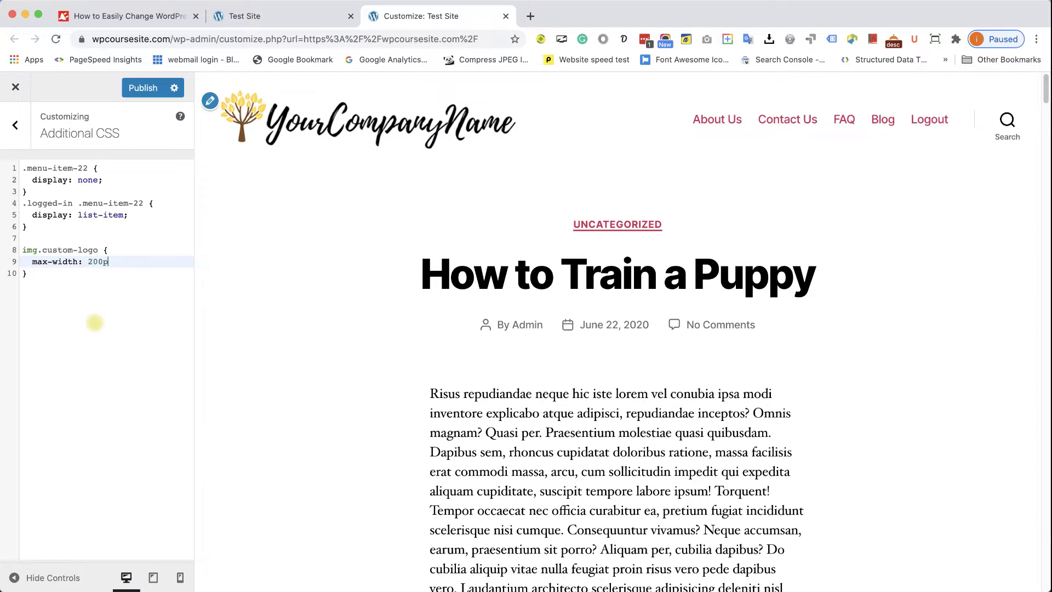
{"action": "type", "text": "x;"}
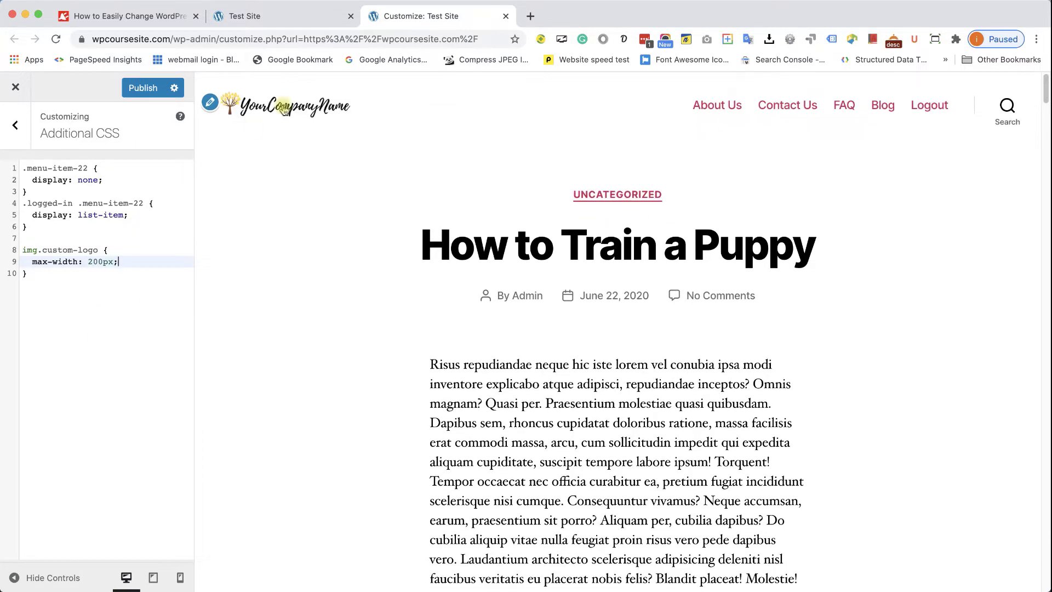
{"action": "left_click", "coordinate": [165, 16]}
Copy the img.custom-logo { max-width: 200px; } snippet from the PluginsForWP article.
{"action": "scroll", "coordinate": [320, 384], "scroll_direction": "down", "scroll_amount": 20}
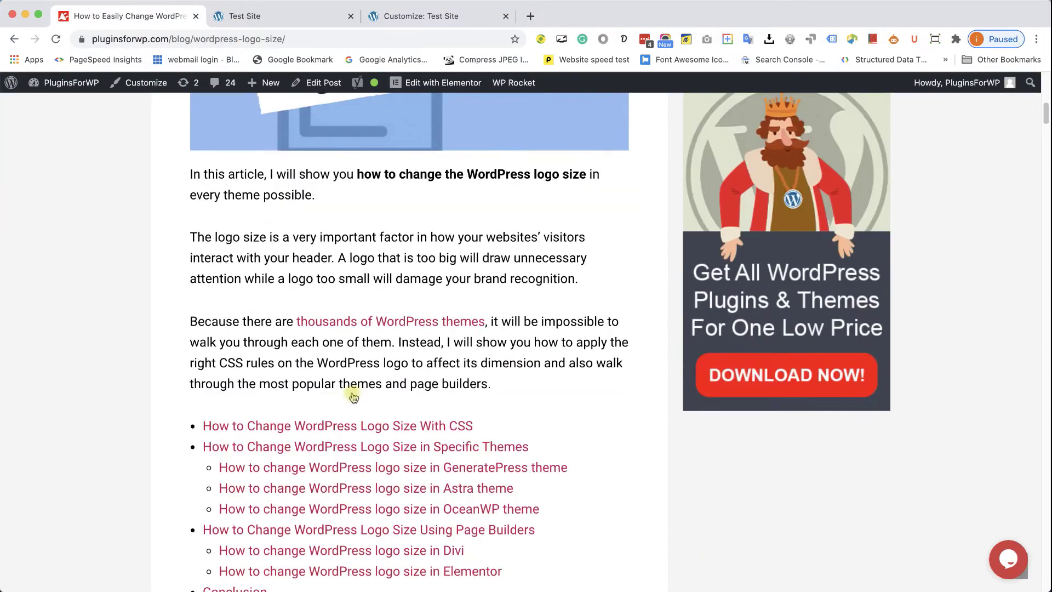
{"action": "scroll", "coordinate": [358, 396], "scroll_direction": "down", "scroll_amount": 20}
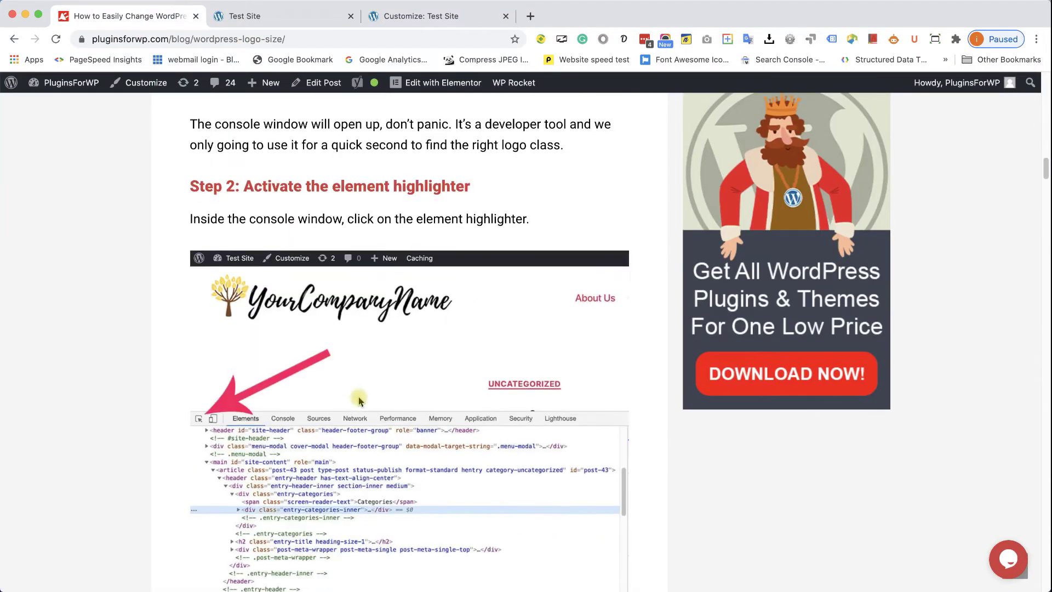
{"action": "scroll", "coordinate": [358, 397], "scroll_direction": "down", "scroll_amount": 15}
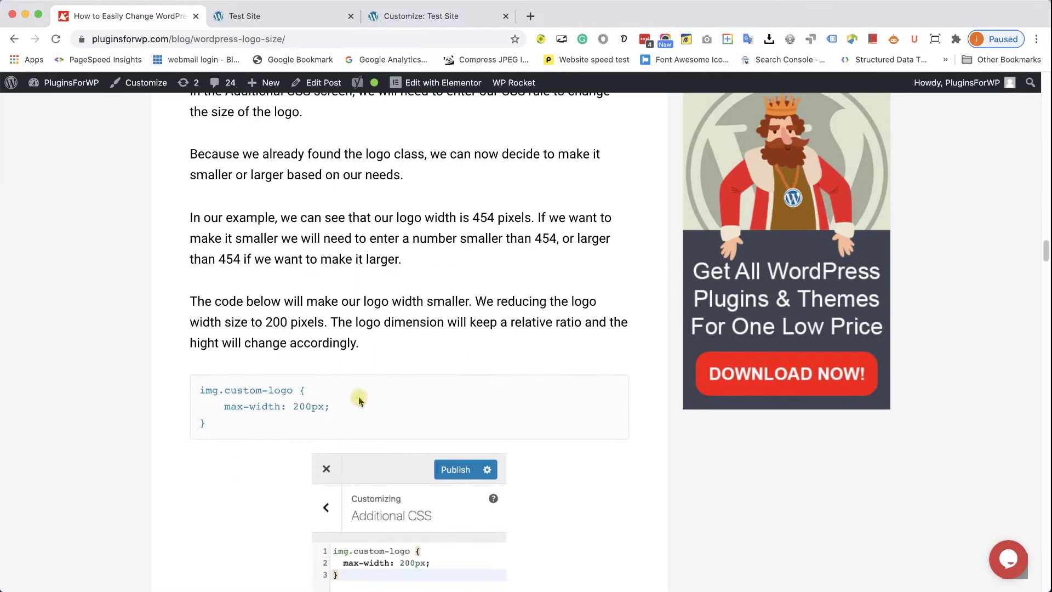
{"action": "scroll", "coordinate": [358, 397], "scroll_direction": "up", "scroll_amount": 4}
{"action": "left_click_drag", "start_coordinate": [265, 324], "coordinate": [192, 277]}
{"action": "right_click", "coordinate": [222, 286]}
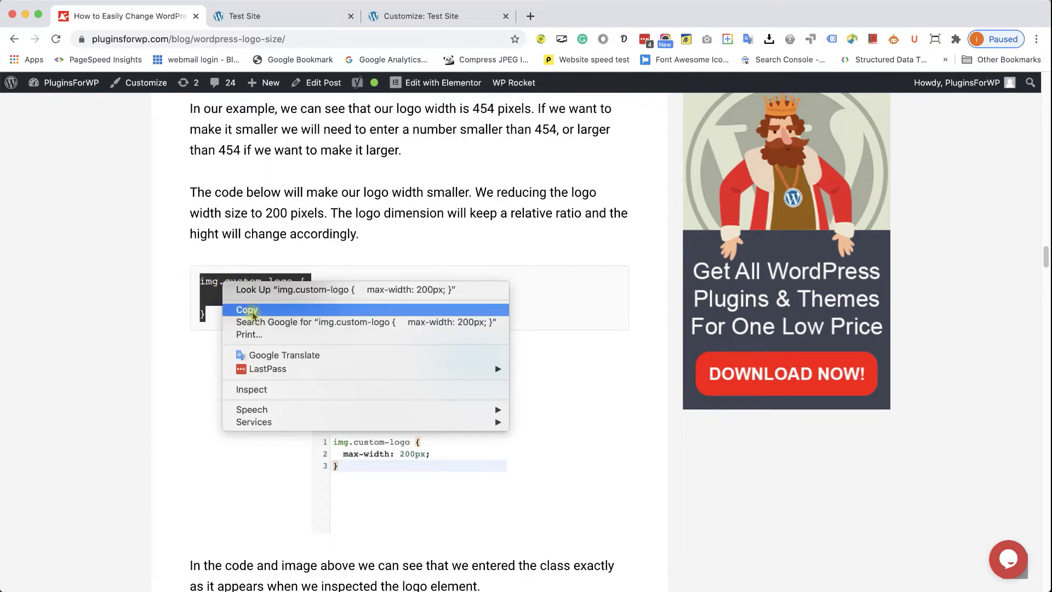
{"action": "left_click", "coordinate": [251, 306]}
{"action": "left_click", "coordinate": [401, 17]}
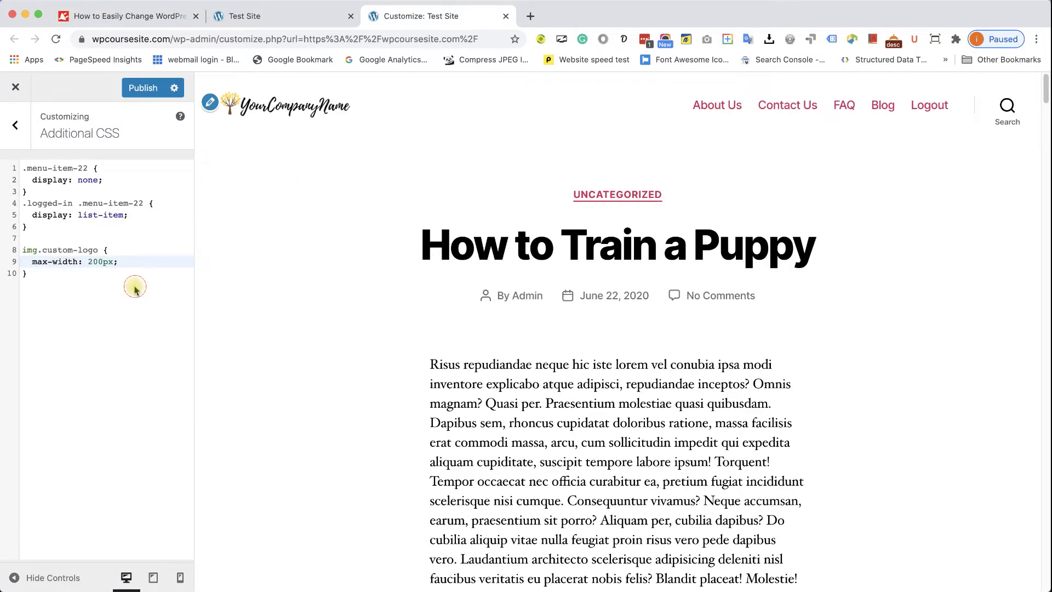
Replace the hand-typed logo rule with the pasted snippet and publish the CSS.
{"action": "left_click_drag", "start_coordinate": [135, 288], "coordinate": [7, 254]}
{"action": "key", "text": "BackSpace"}
{"action": "key", "text": "super+v"}
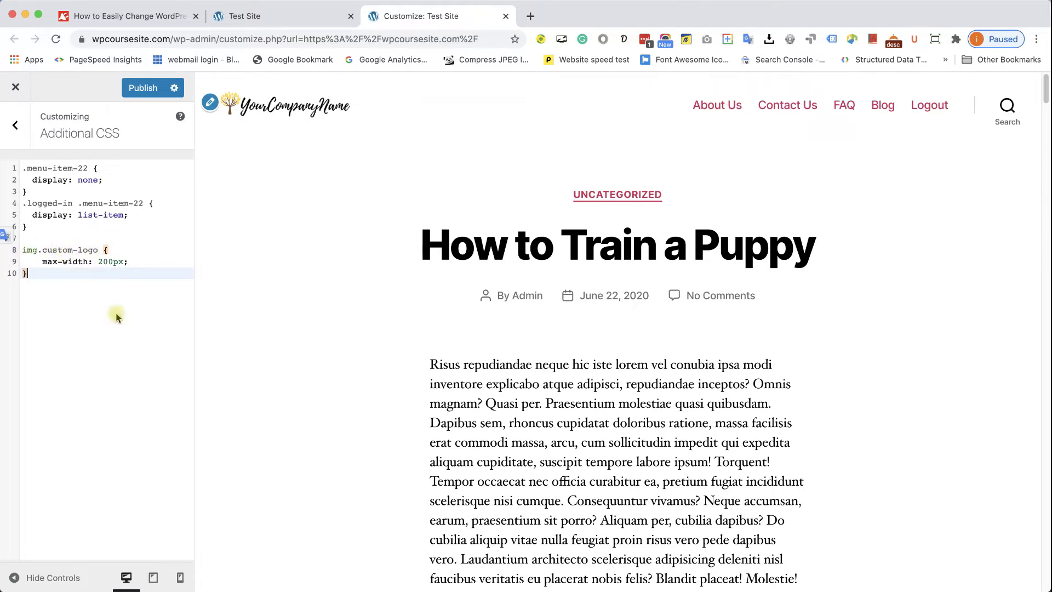
{"action": "left_click", "coordinate": [141, 88]}
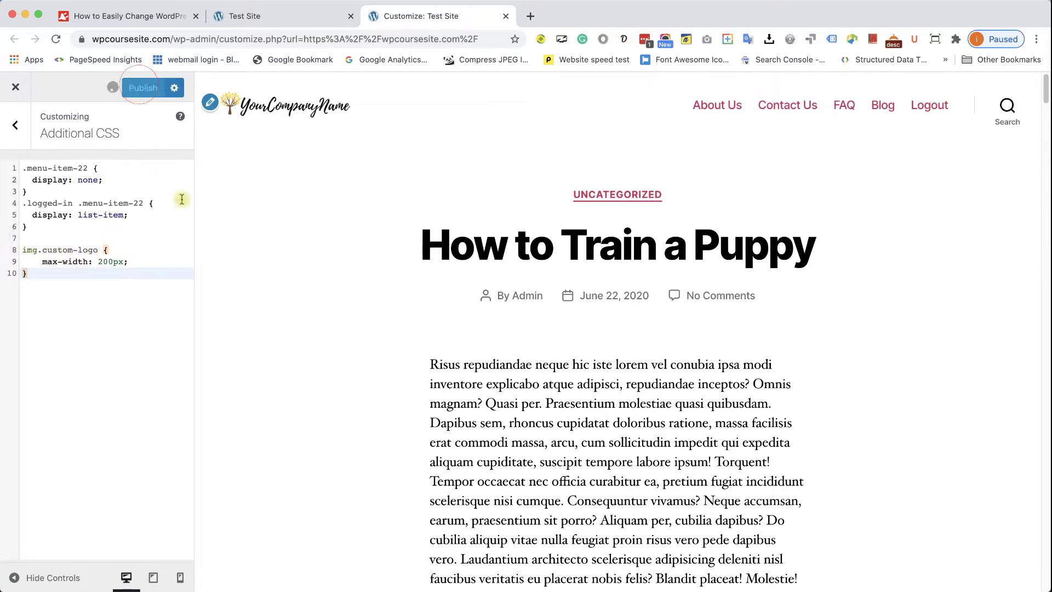
Reload the Test Site page to see the smaller logo and close DevTools.
{"action": "left_click", "coordinate": [246, 16]}
{"action": "left_click", "coordinate": [55, 39]}
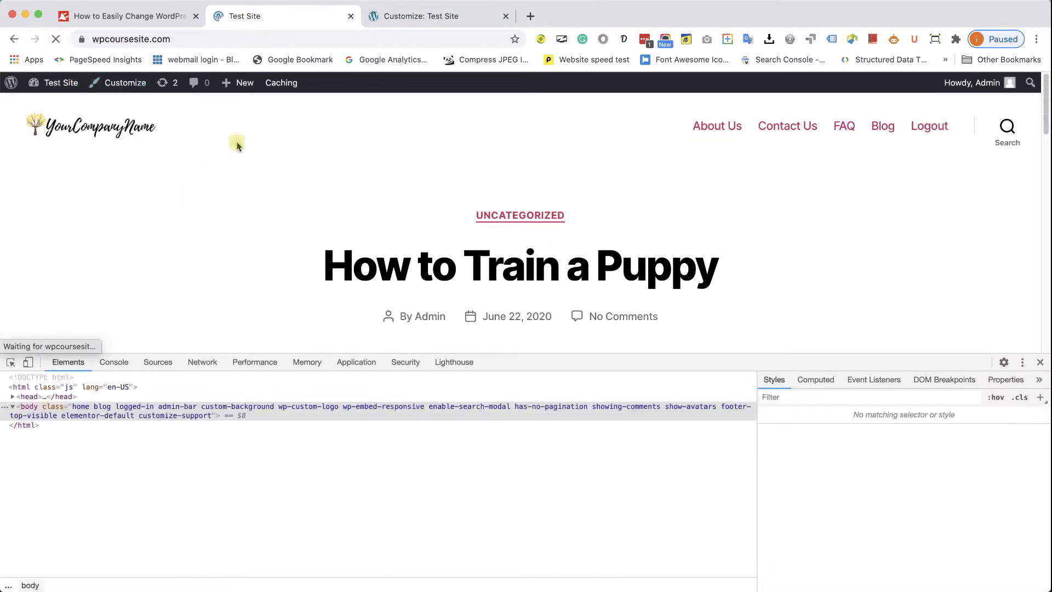
{"action": "left_click", "coordinate": [1040, 362]}
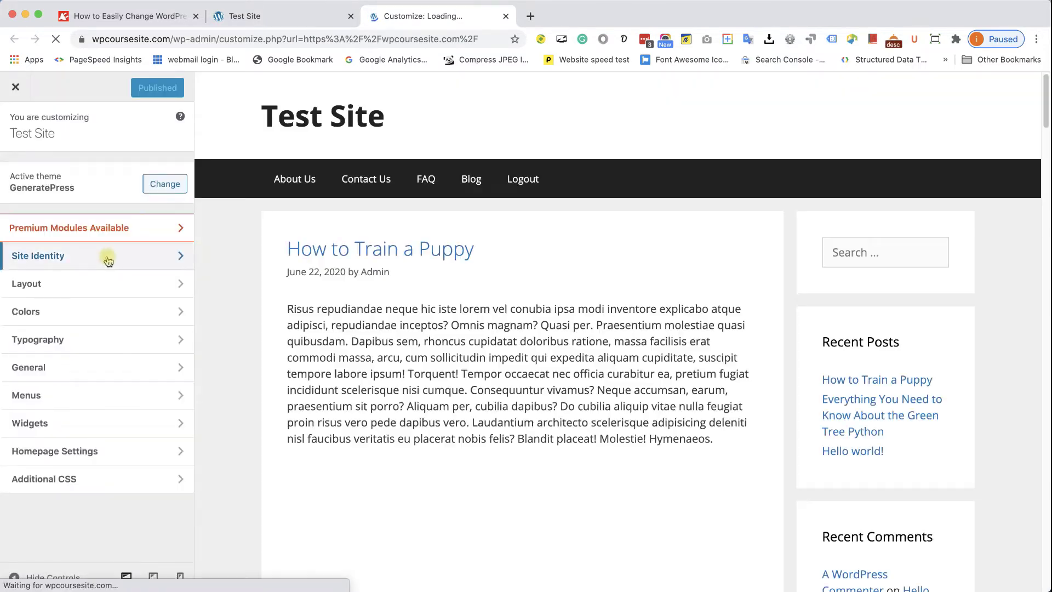
Set the YourCompanyName image as the site logo in Site Identity, skipping cropping.
{"action": "left_click", "coordinate": [107, 257]}
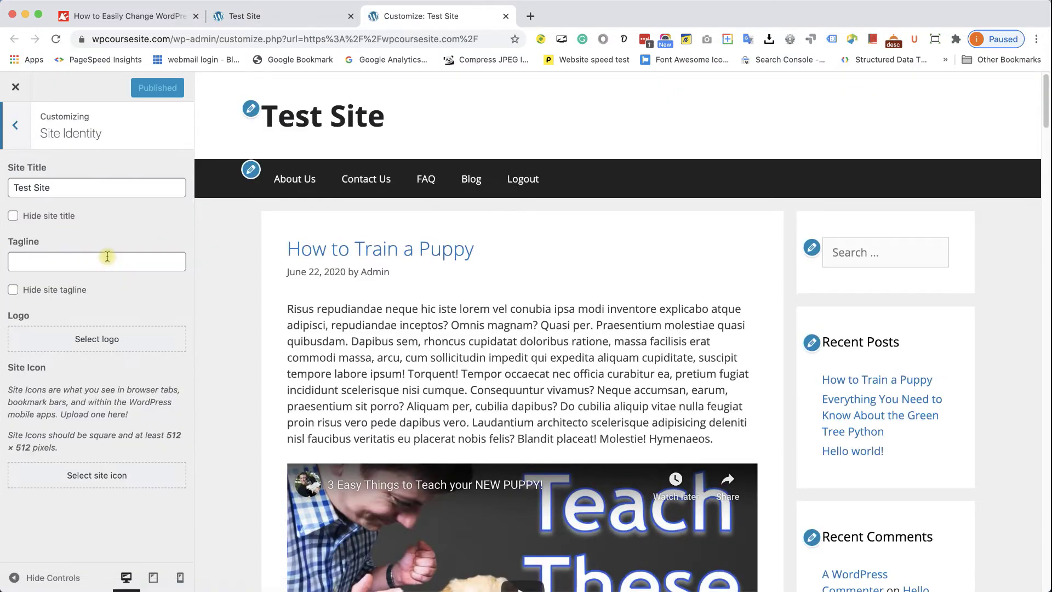
{"action": "left_click", "coordinate": [98, 339]}
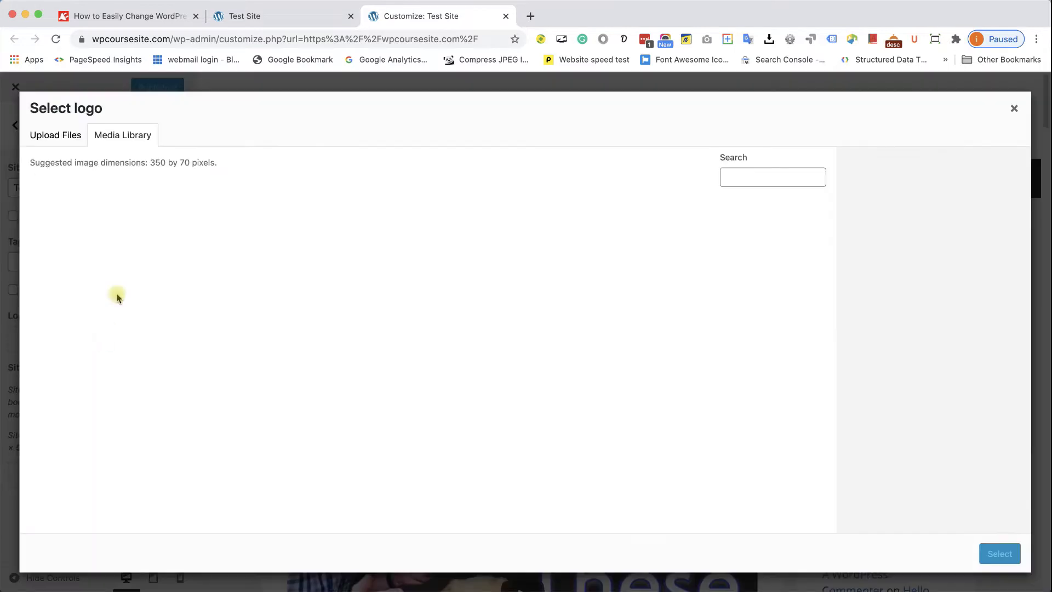
{"action": "left_click", "coordinate": [93, 216]}
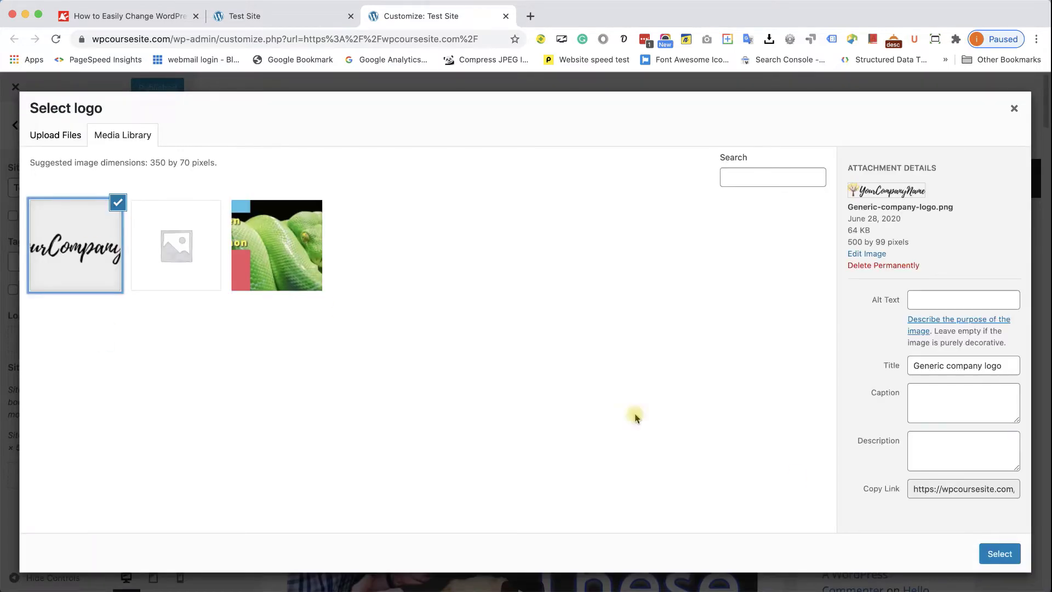
{"action": "left_click", "coordinate": [999, 553]}
{"action": "left_click", "coordinate": [930, 551]}
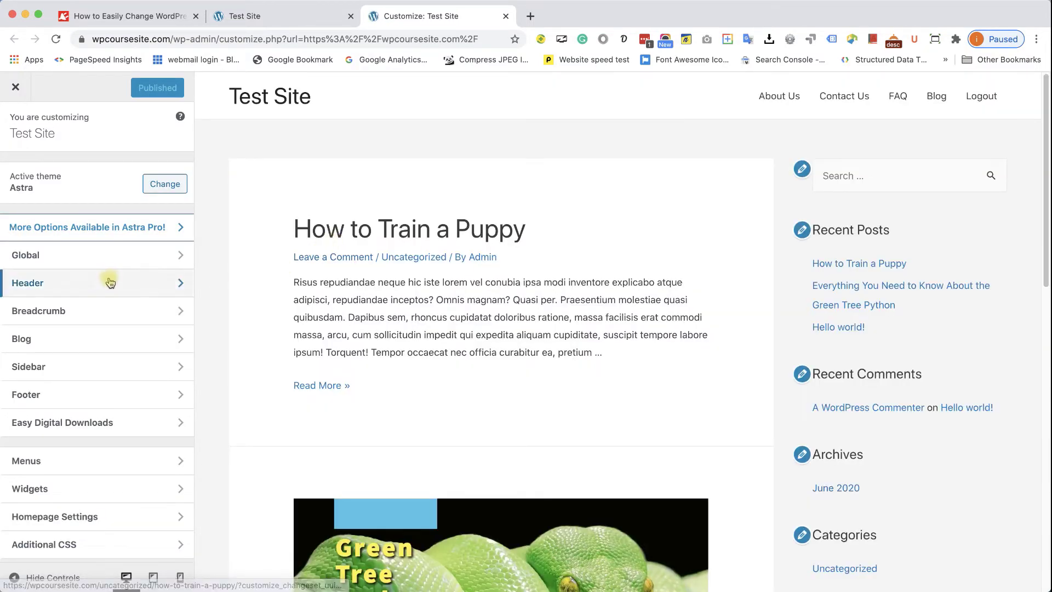
In Header > Site Identity, set the uncropped YourCompanyName logo and drag Logo Width to 325.
{"action": "left_click", "coordinate": [100, 282]}
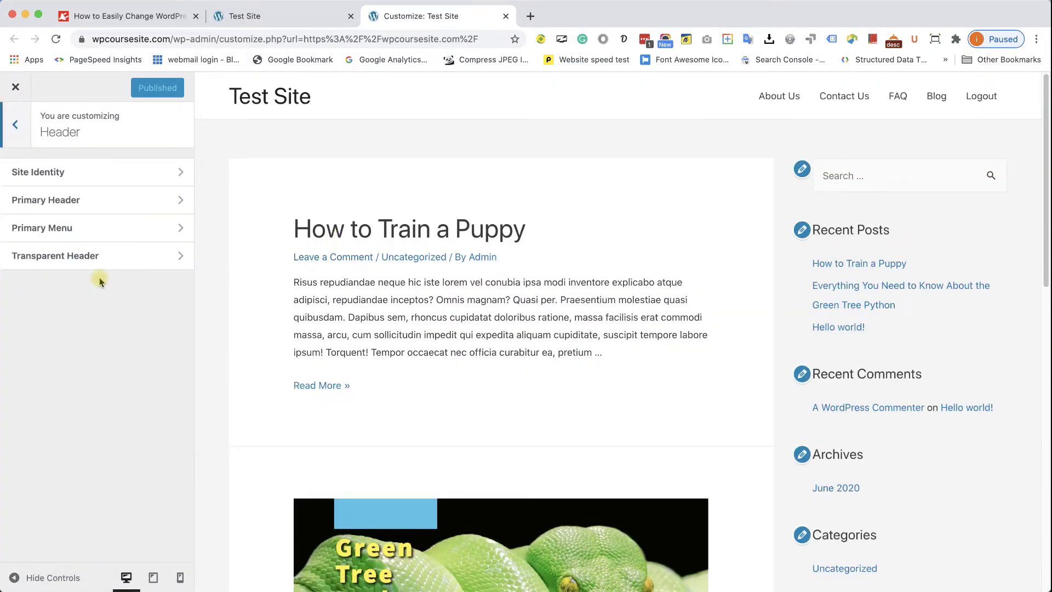
{"action": "left_click", "coordinate": [93, 176]}
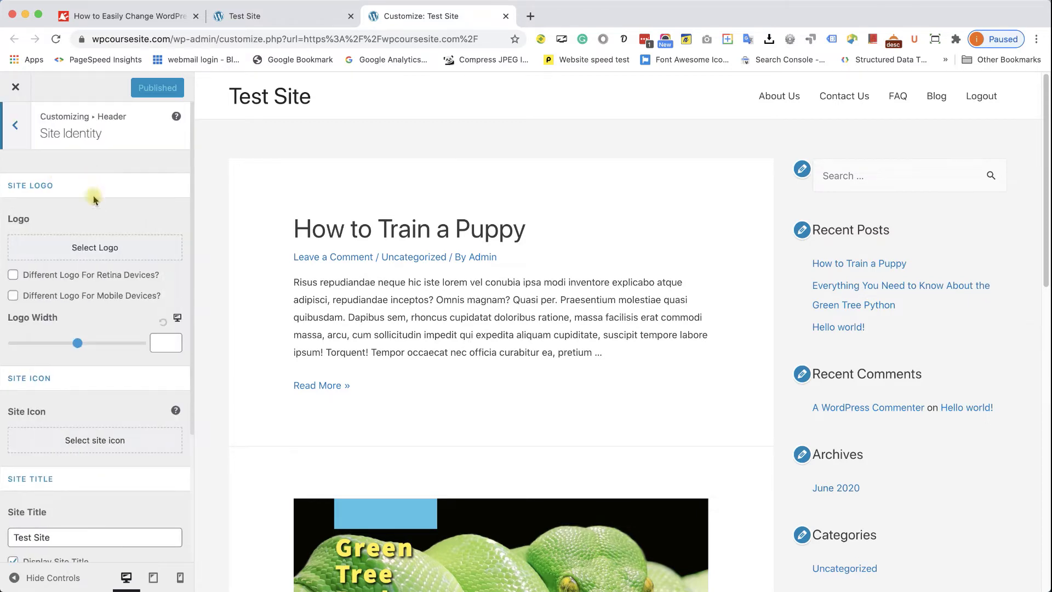
{"action": "left_click", "coordinate": [96, 248]}
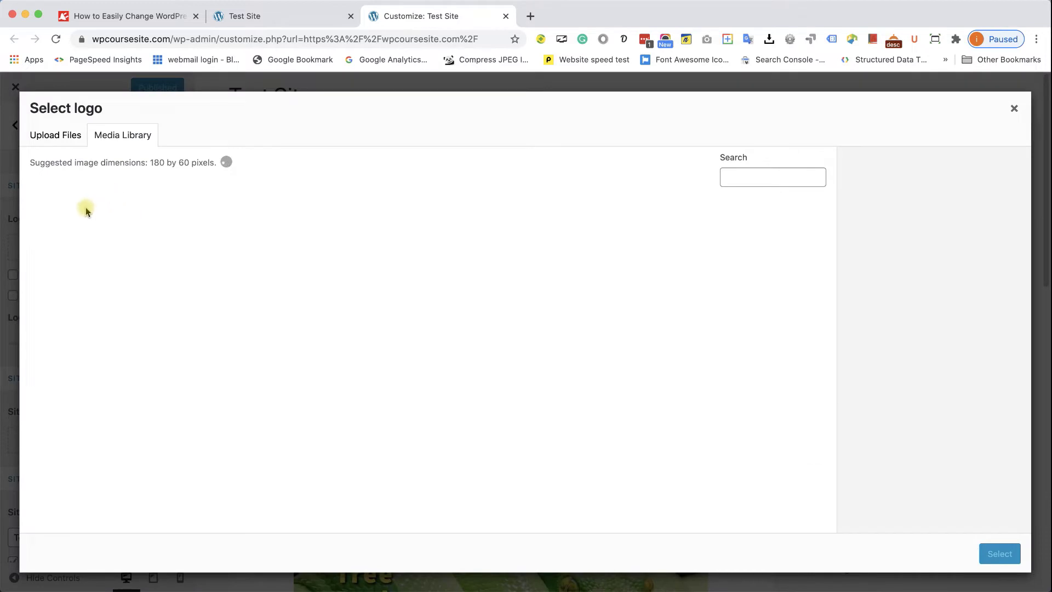
{"action": "left_click", "coordinate": [69, 227]}
{"action": "left_click", "coordinate": [1003, 554]}
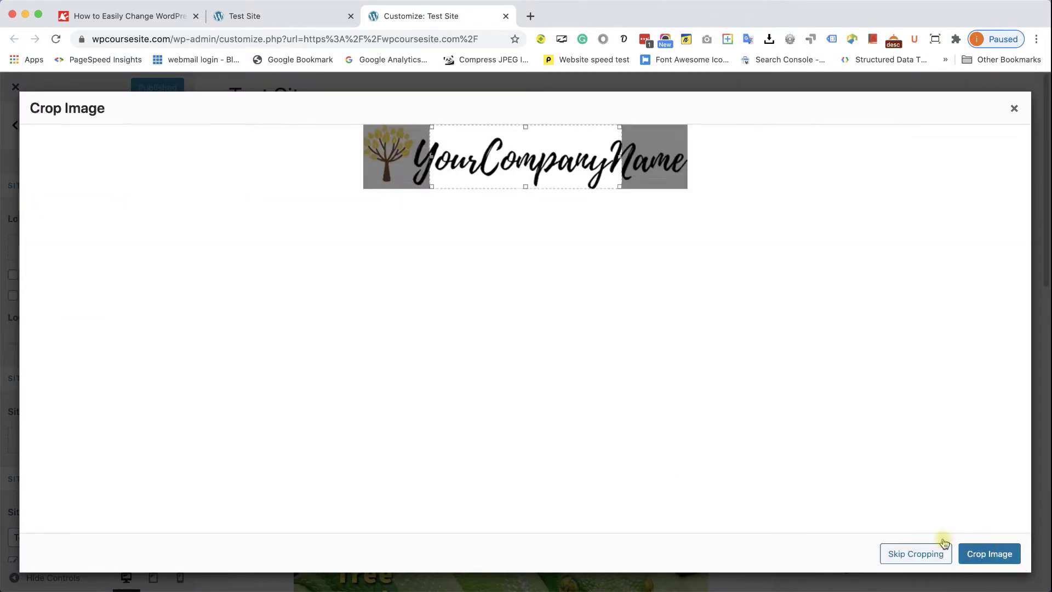
{"action": "left_click", "coordinate": [919, 554]}
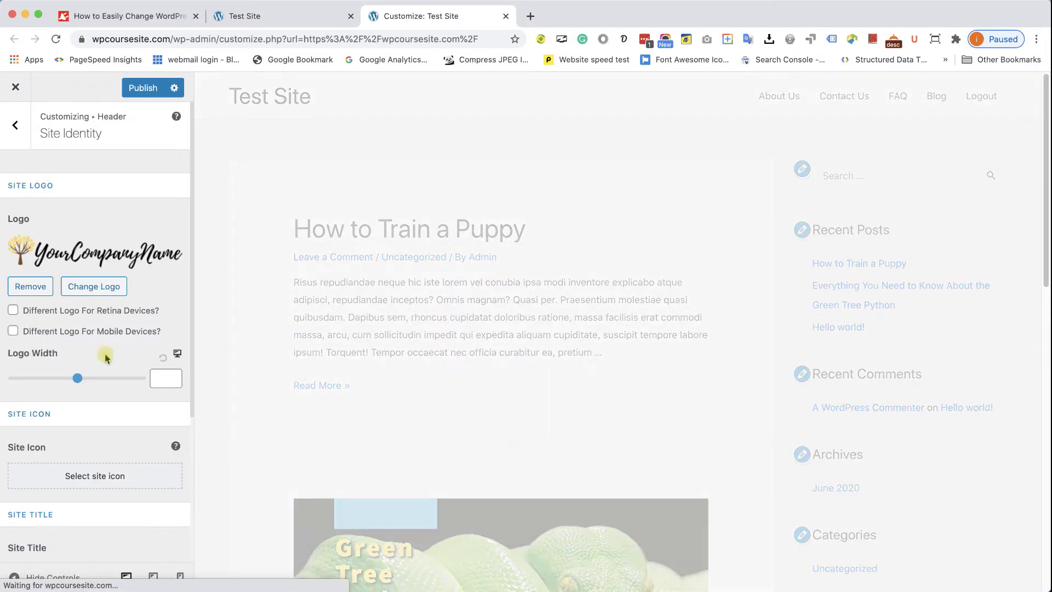
{"action": "mouse_move", "coordinate": [78, 380]}
{"action": "left_mouse_down"}
{"action": "mouse_move", "coordinate": [43, 378]}
{"action": "mouse_move", "coordinate": [98, 382]}
{"action": "mouse_move", "coordinate": [87, 377]}
{"action": "left_mouse_up"}
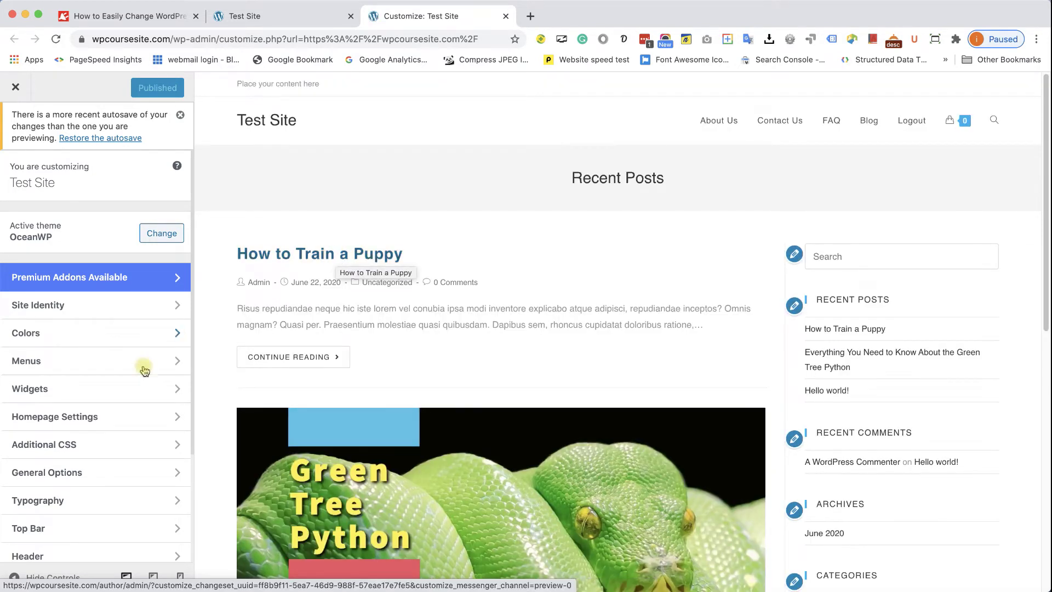
In Header > Logo, choose the YourCompanyName image as the OceanWP logo.
{"action": "scroll", "coordinate": [108, 404], "scroll_direction": "down", "scroll_amount": 5}
{"action": "left_click", "coordinate": [95, 414]}
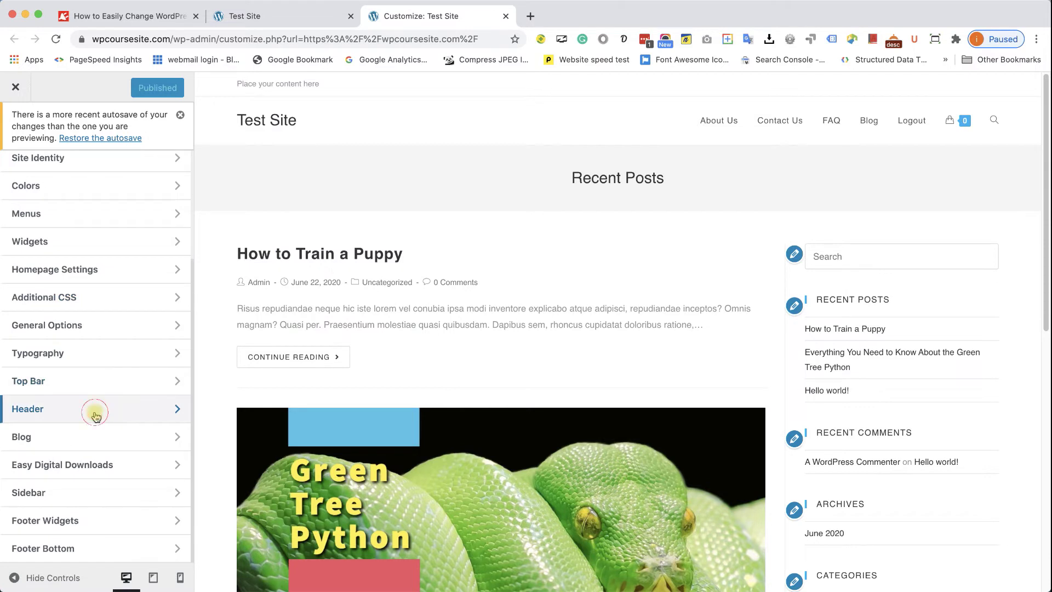
{"action": "left_click", "coordinate": [89, 281]}
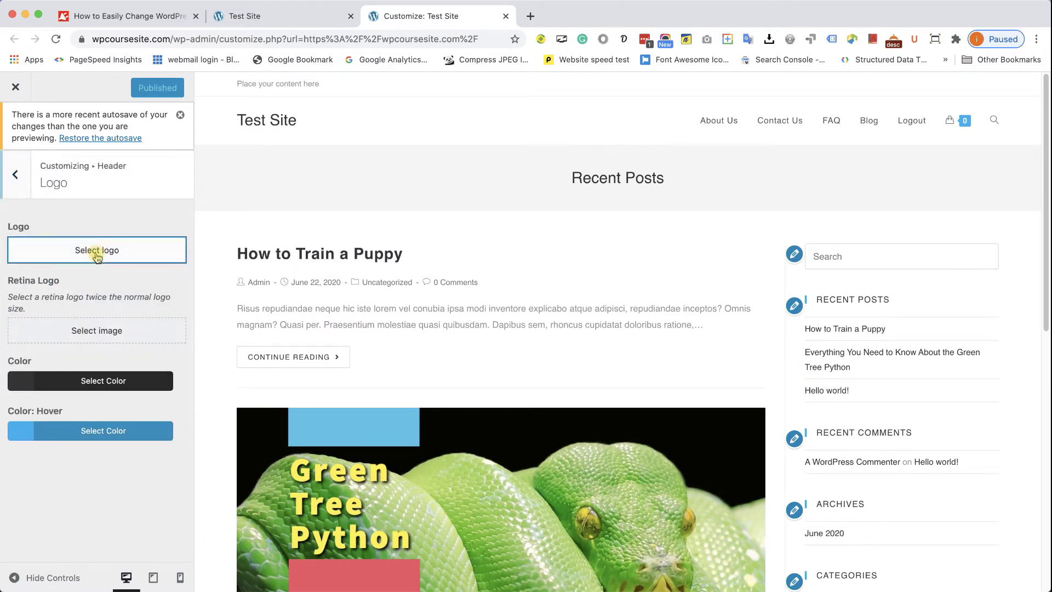
{"action": "left_click", "coordinate": [106, 261]}
{"action": "left_click", "coordinate": [113, 253]}
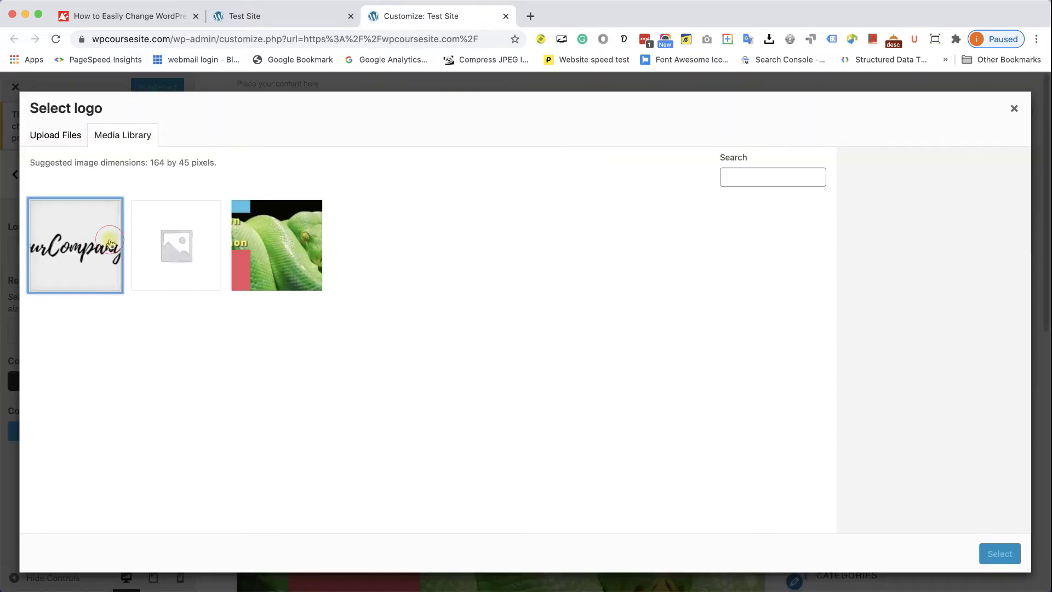
{"action": "left_click", "coordinate": [997, 553]}
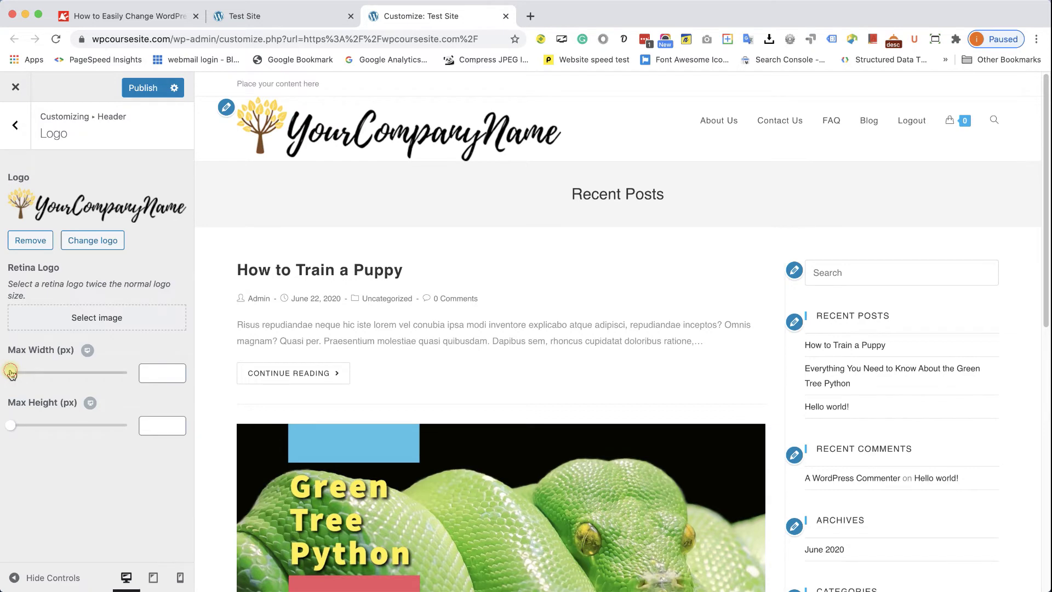
Set the logo's Max Width to 226 and Max Height to 345.
{"action": "left_click_drag", "start_coordinate": [10, 371], "coordinate": [65, 372]}
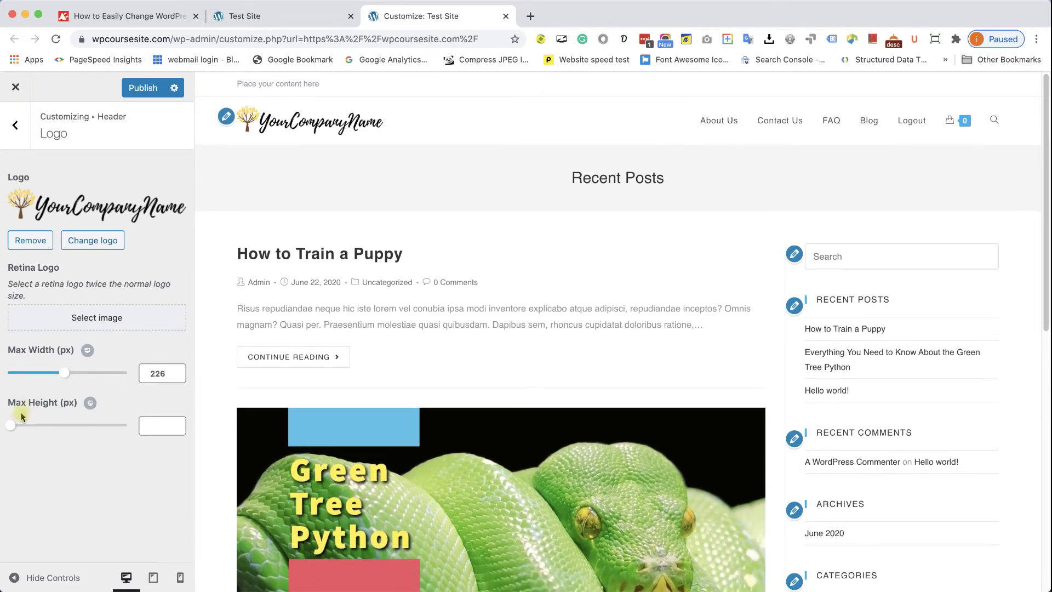
{"action": "mouse_move", "coordinate": [11, 426]}
{"action": "left_mouse_down"}
{"action": "mouse_move", "coordinate": [71, 426]}
{"action": "mouse_move", "coordinate": [8, 419]}
{"action": "left_mouse_up"}
{"action": "left_click_drag", "start_coordinate": [19, 421], "coordinate": [93, 425]}
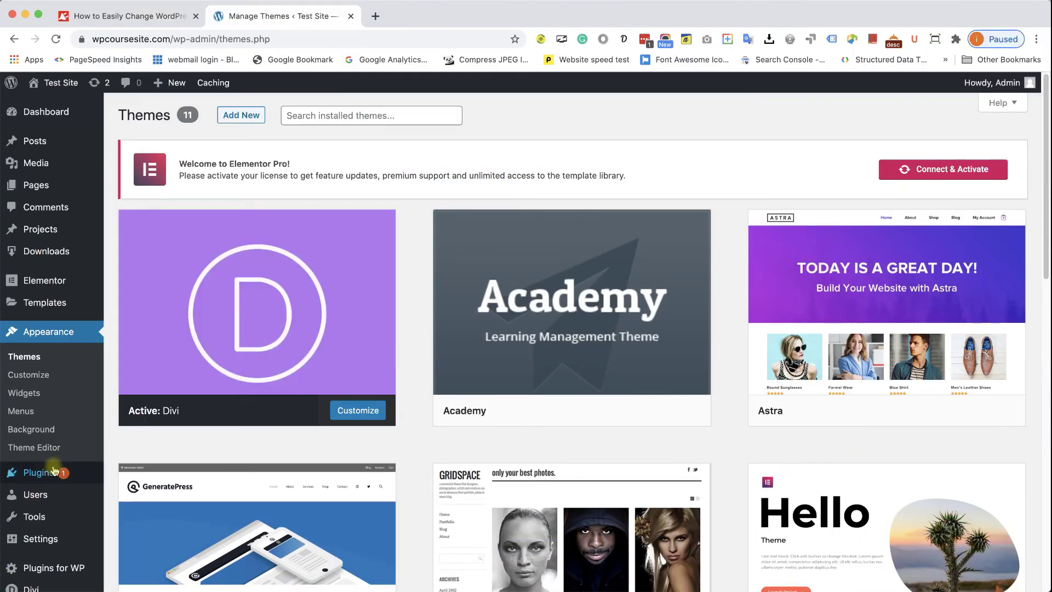
Go through Divi Theme Options into the Theme Customizer's Header & Navigation > Primary Menu Bar settings.
{"action": "scroll", "coordinate": [49, 471], "scroll_direction": "down", "scroll_amount": 2}
{"action": "mouse_move", "coordinate": [35, 547]}
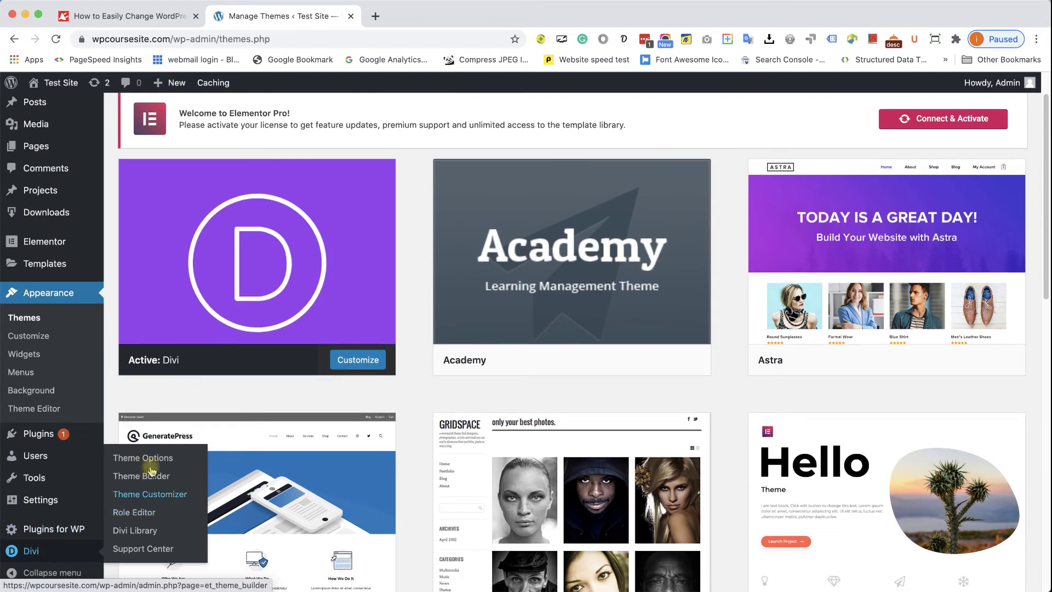
{"action": "left_click", "coordinate": [154, 464]}
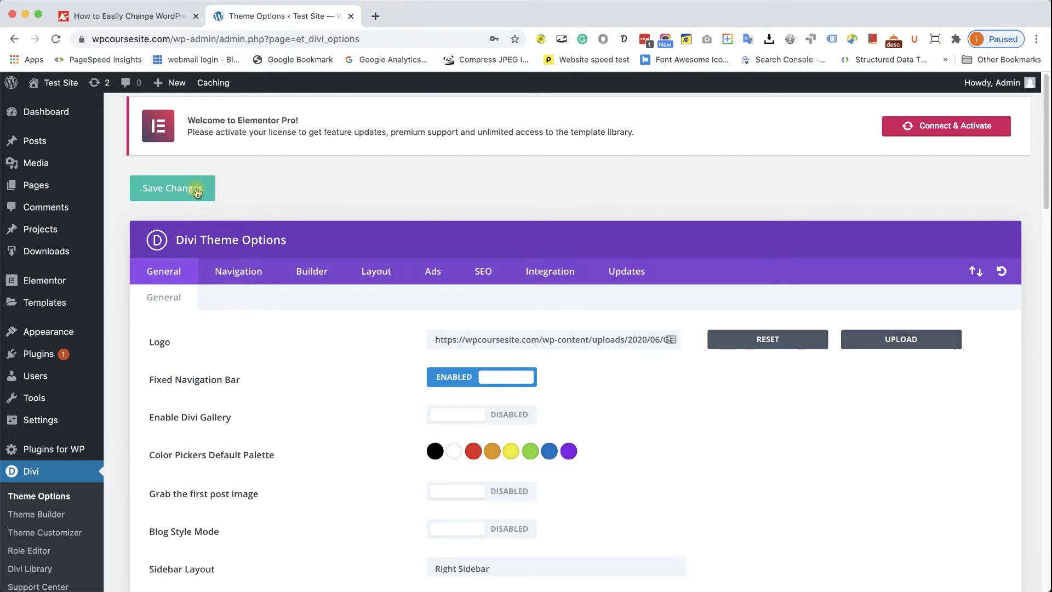
{"action": "left_click", "coordinate": [39, 537]}
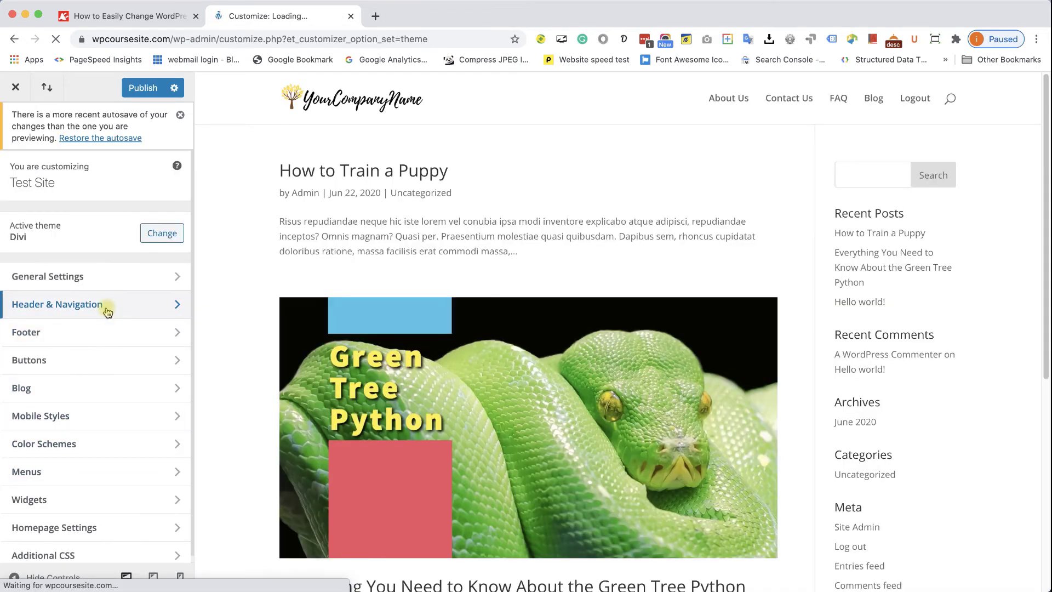
{"action": "left_click", "coordinate": [108, 310]}
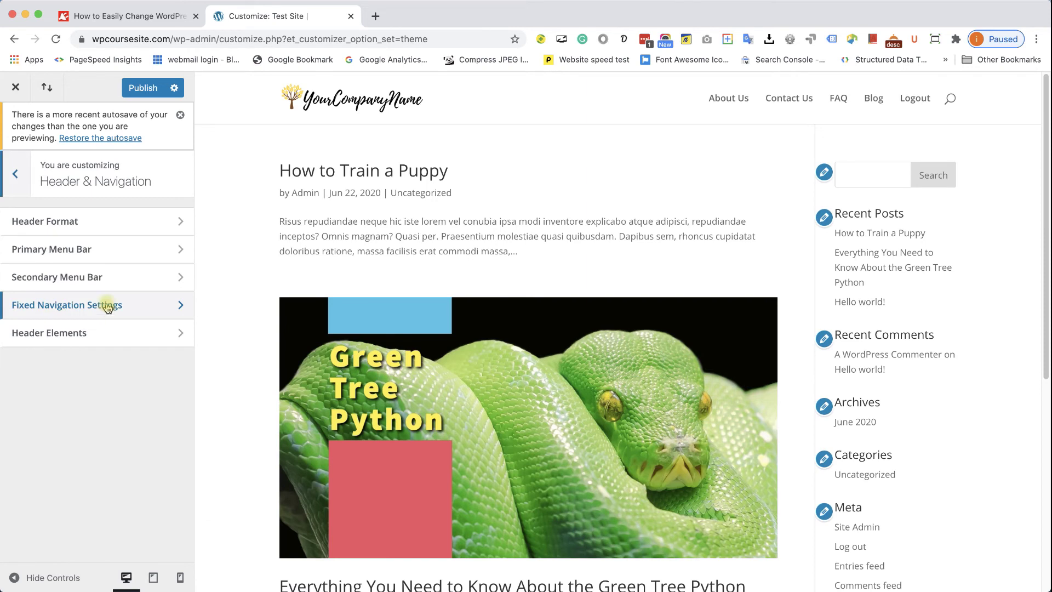
{"action": "left_click", "coordinate": [104, 252]}
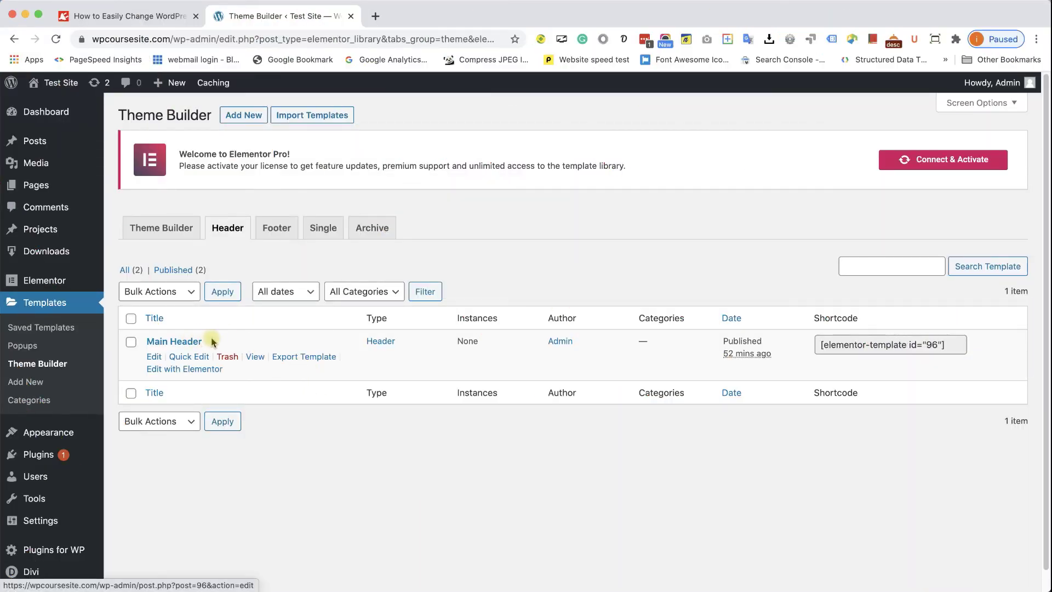
Edit Main Header in Elementor and set the logo image's Max Width to 41%.
{"action": "left_click", "coordinate": [188, 369]}
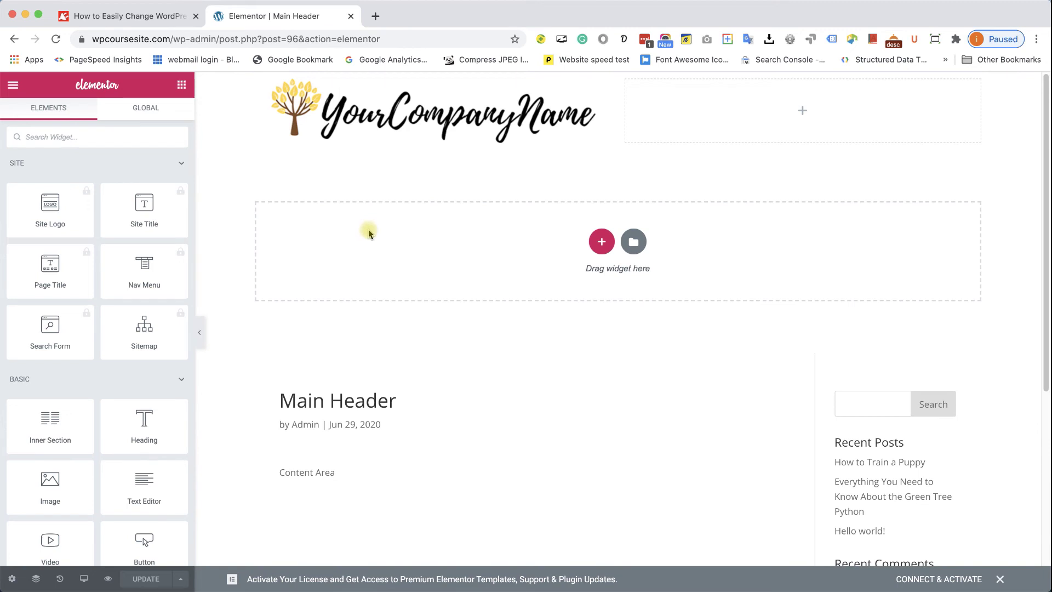
{"action": "left_click", "coordinate": [420, 116]}
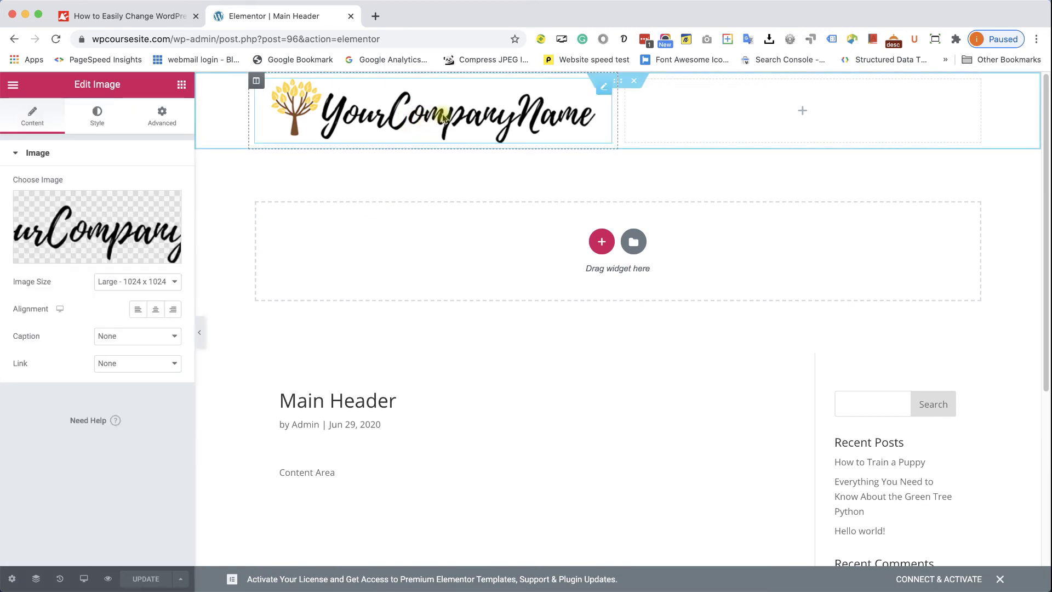
{"action": "left_click", "coordinate": [97, 117]}
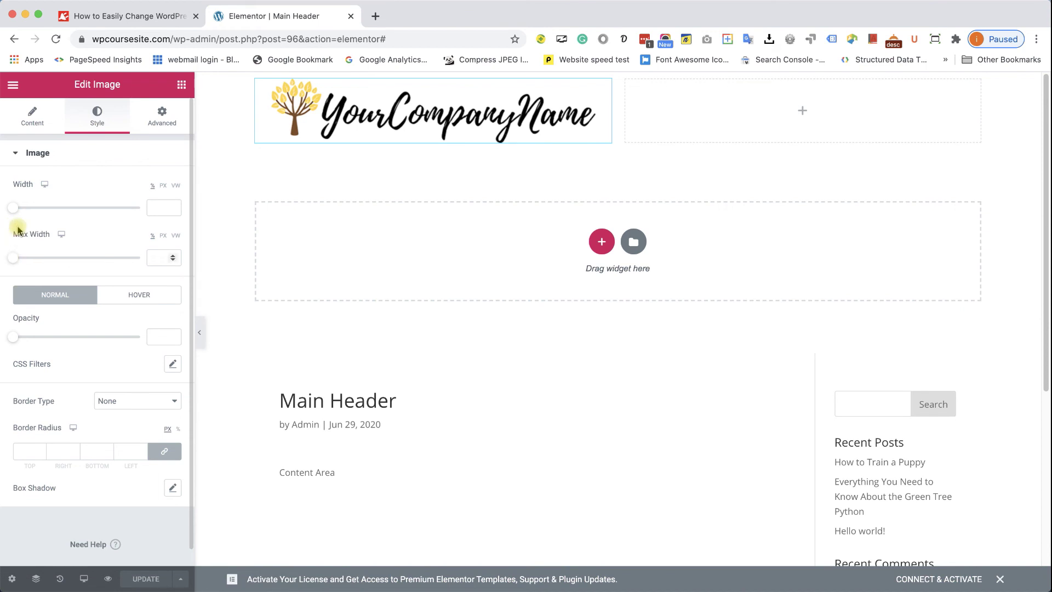
{"action": "left_click_drag", "start_coordinate": [15, 248], "coordinate": [69, 262]}
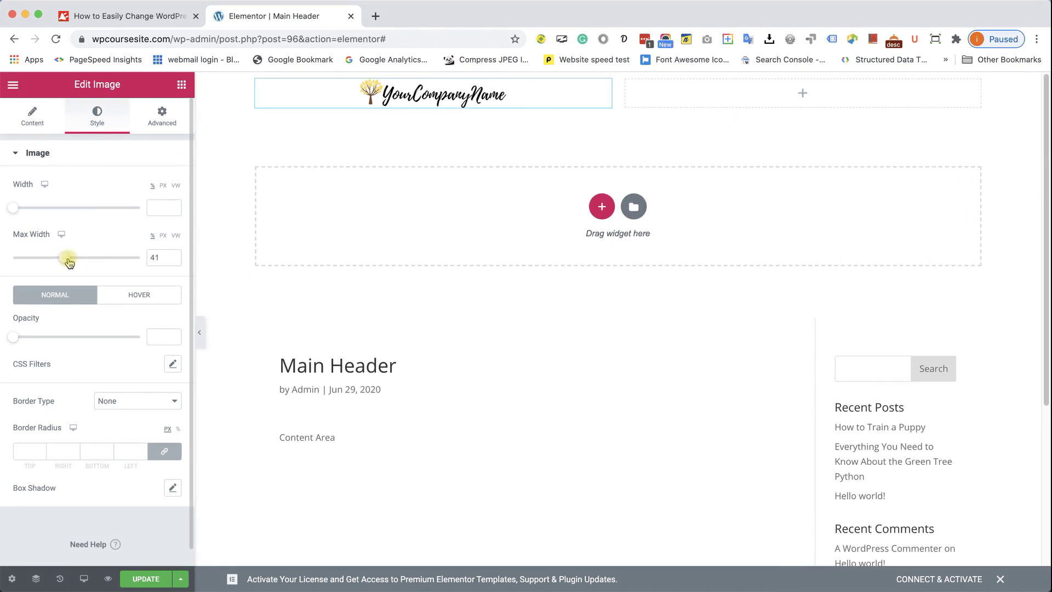